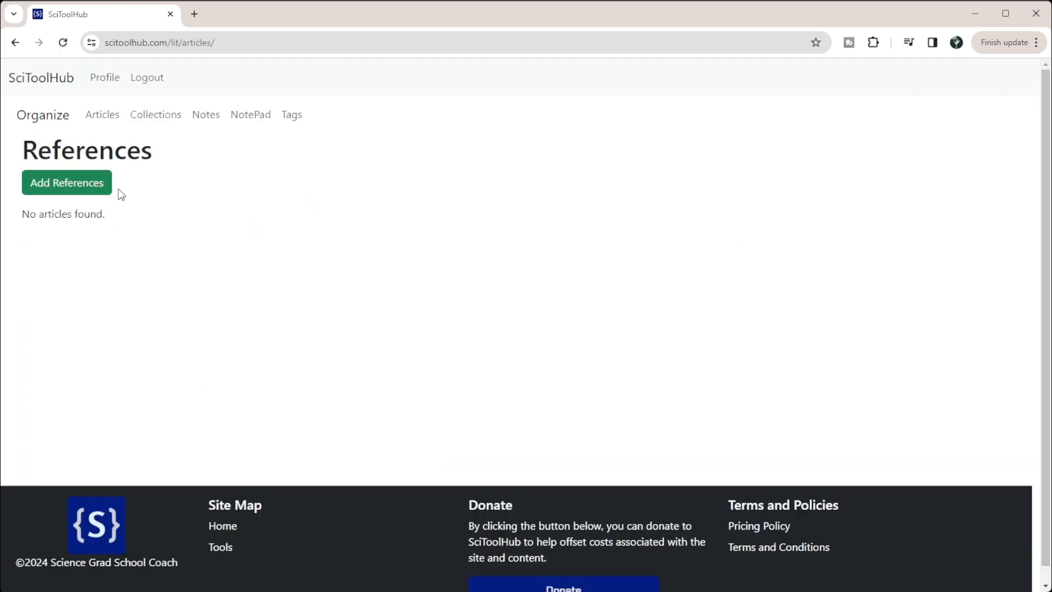
Step: Start adding references with the Zotero import option
click(76, 189)
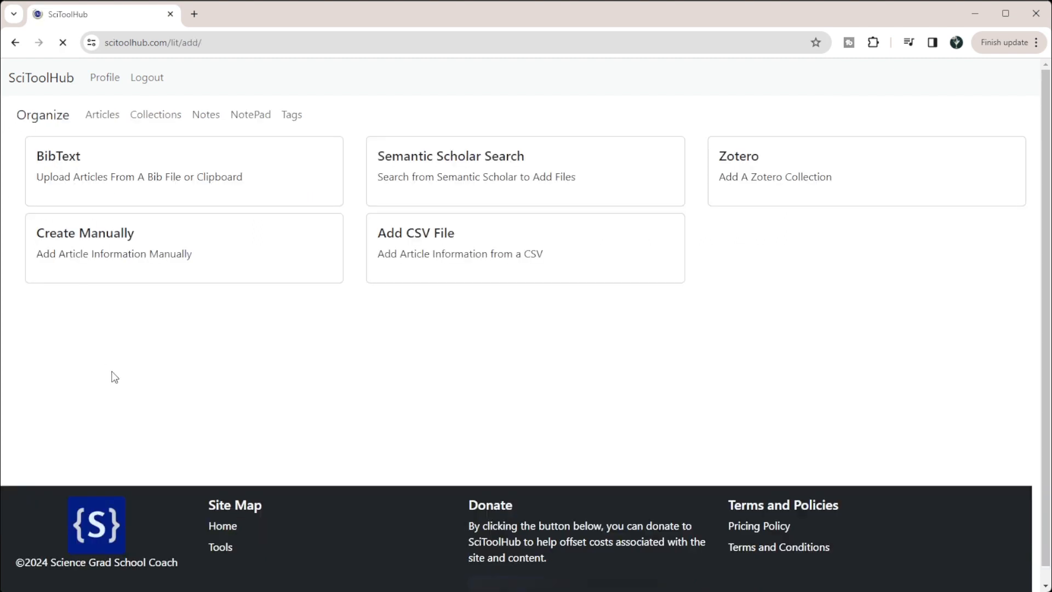
click(738, 160)
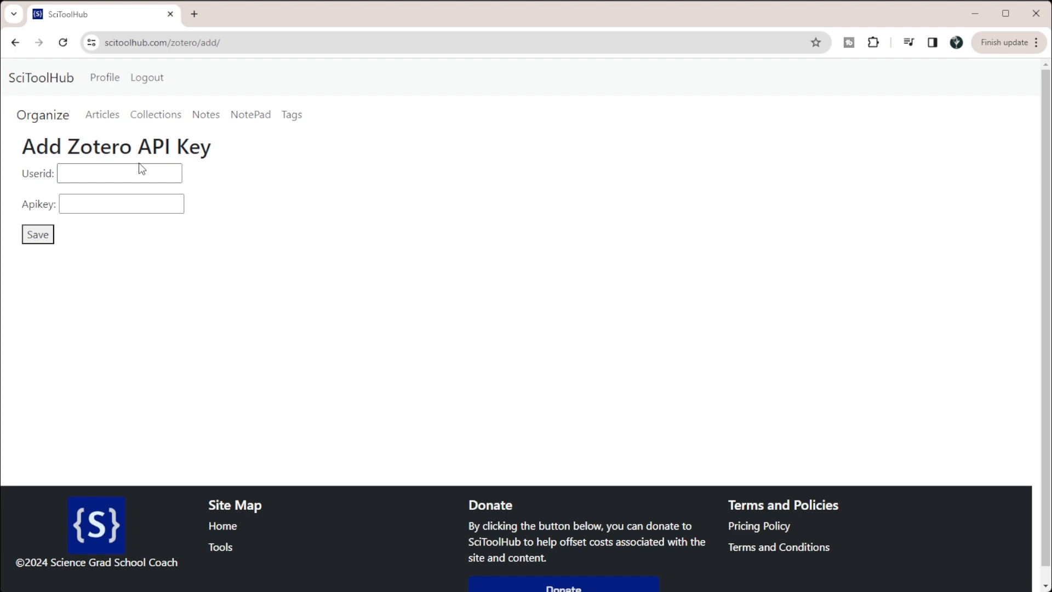
Step: Open zotero.org in a new browser tab and log in to the Zotero account
click(194, 14)
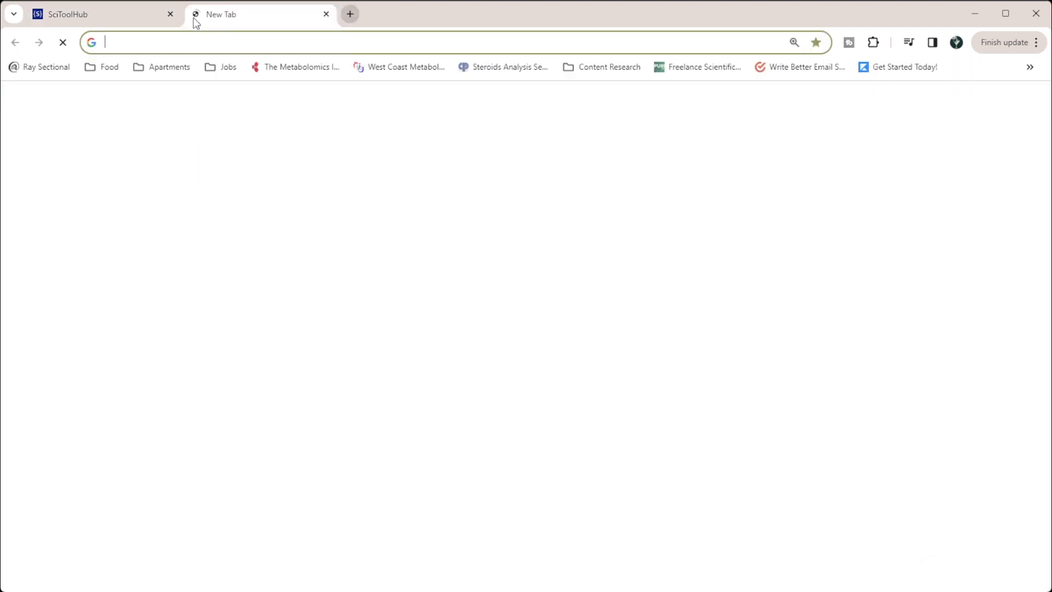
text(zotero)
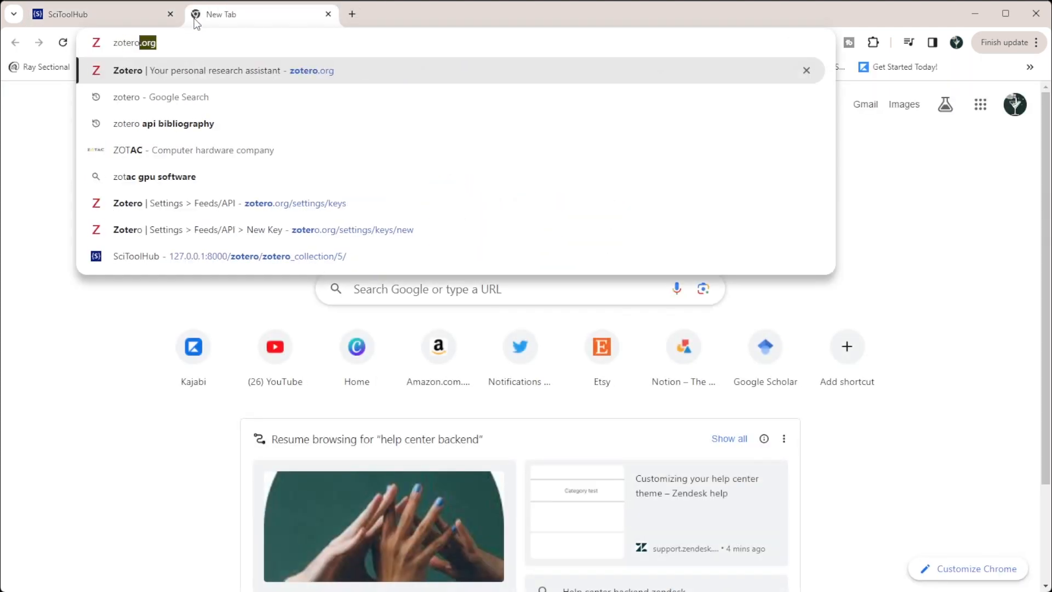
key(Return)
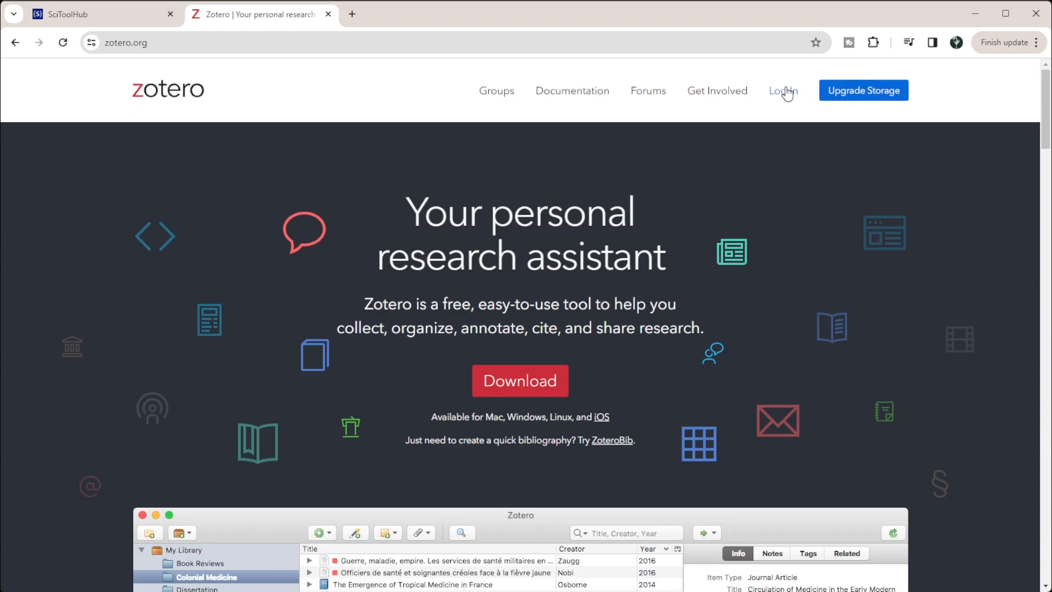
click(786, 90)
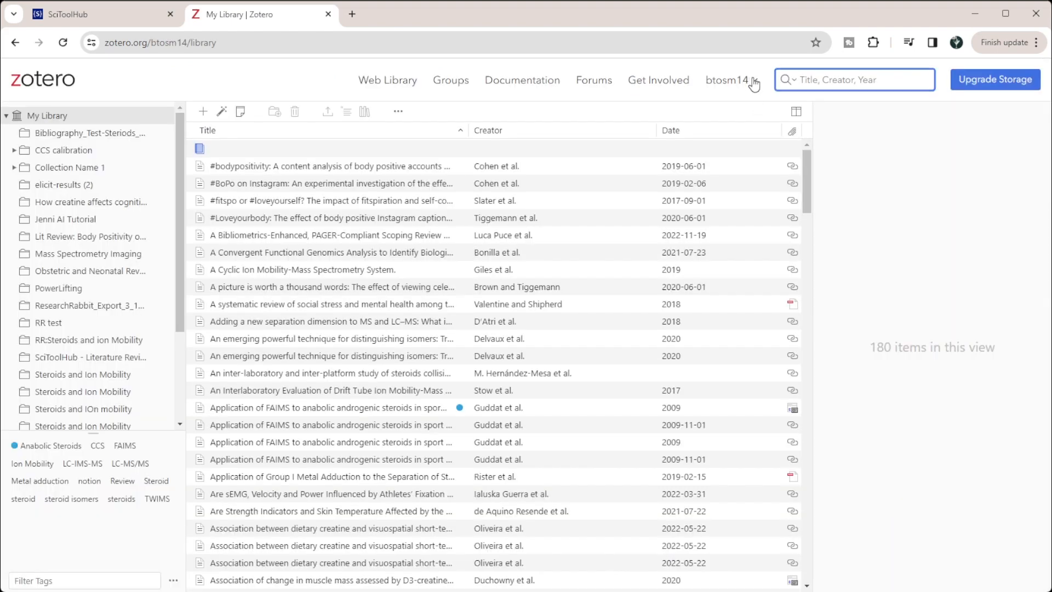
Step: Open the Feeds/API section of the Zotero account settings
click(753, 81)
click(717, 182)
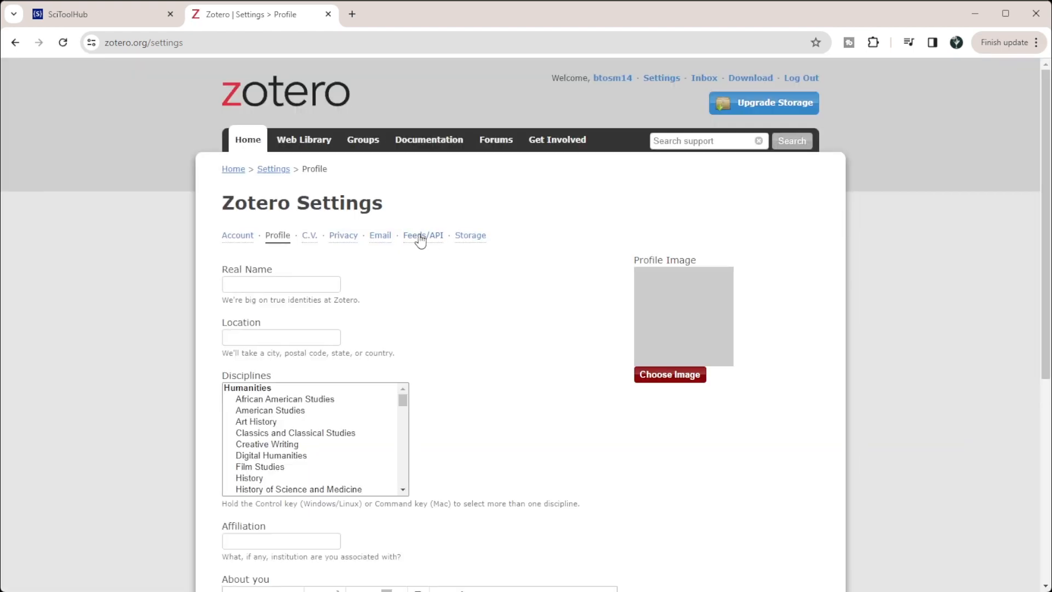
click(425, 239)
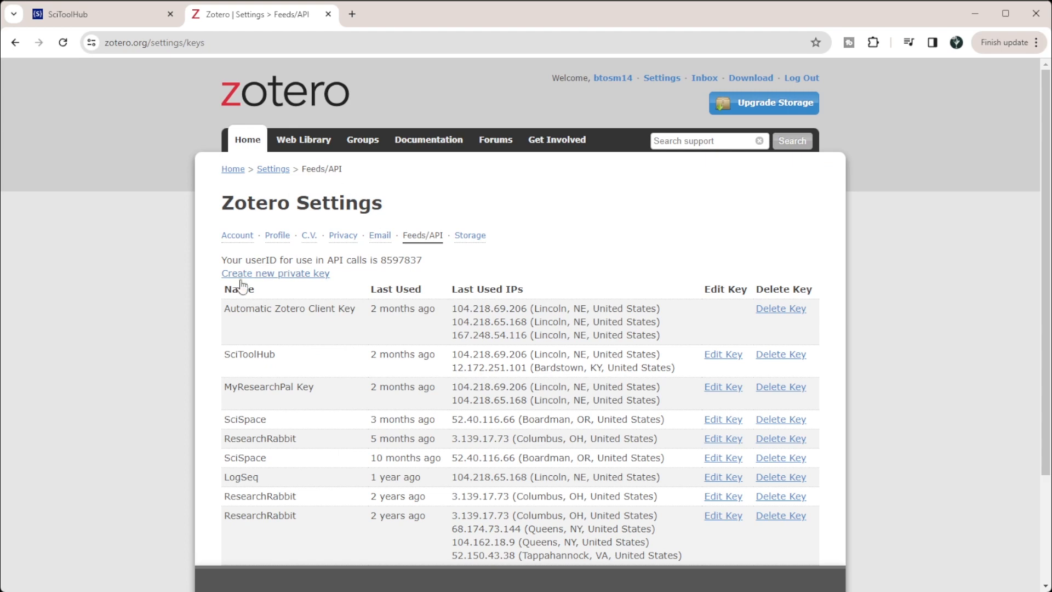
Step: Create and save a new private key described as SciToolHub, allowing library, notes and write access
click(270, 277)
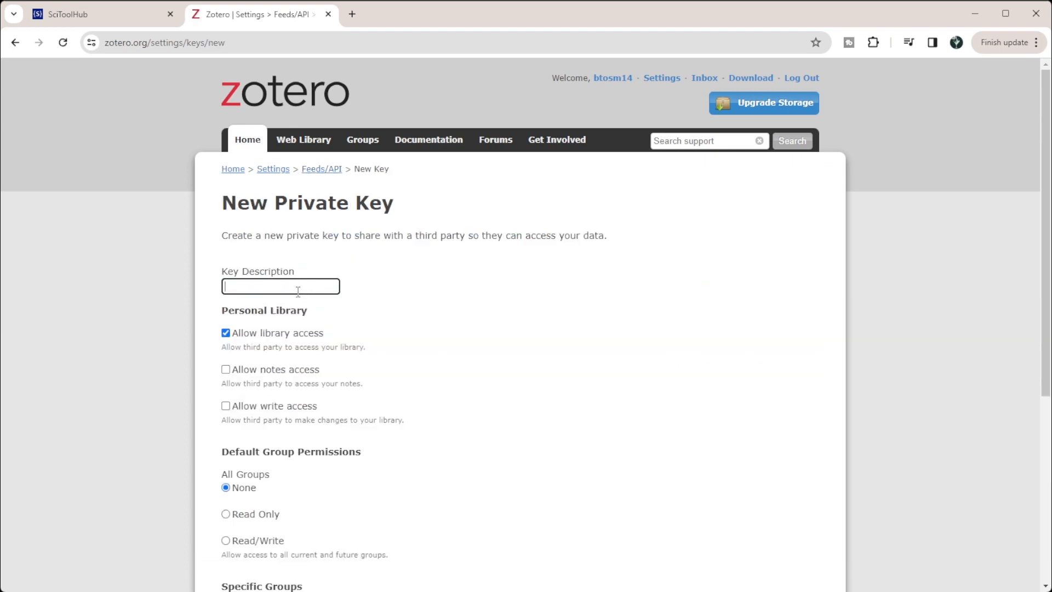
text(SciToolHub)
click(214, 367)
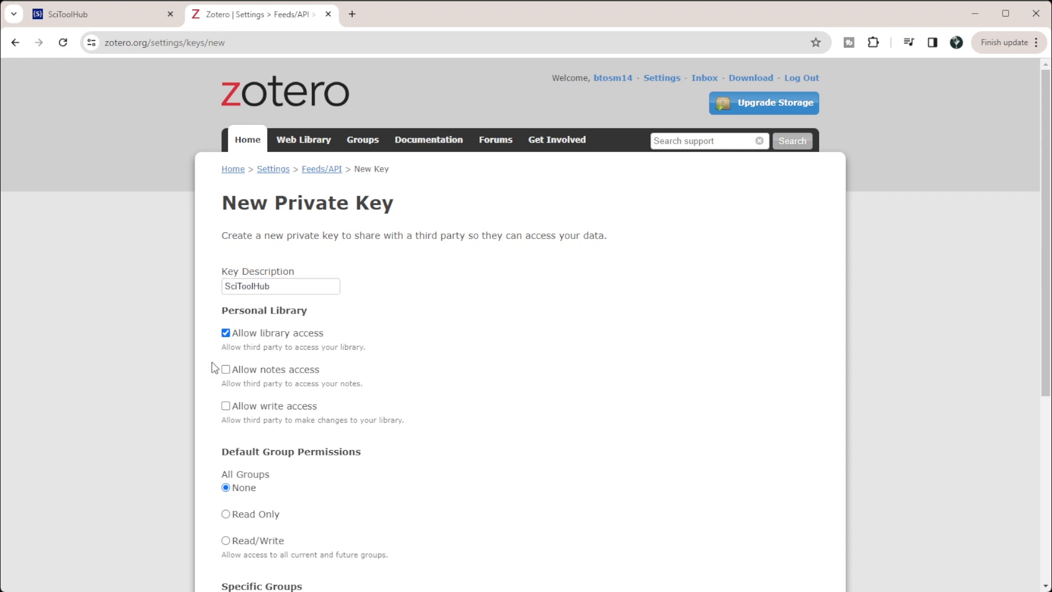
click(226, 370)
scroll(573, 369, down, 2)
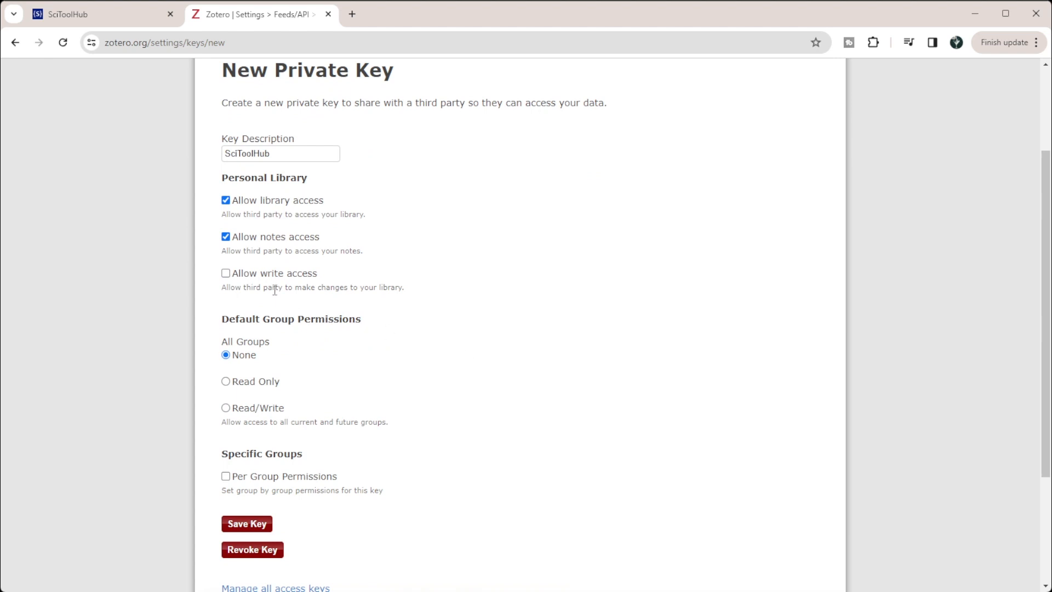
click(226, 272)
scroll(313, 548, down, 2)
click(249, 393)
Step: Copy the new Zotero API key and paste it into the Apikey field in SciToolHub
drag(653, 272, 380, 278)
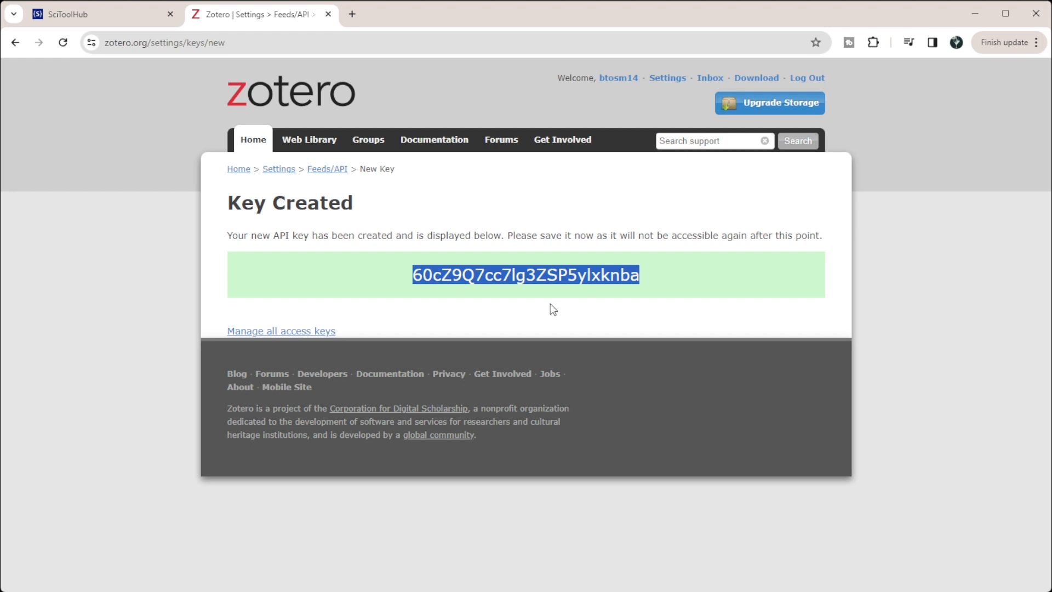
drag(661, 283, 399, 284)
key(ctrl+c)
click(127, 20)
click(74, 205)
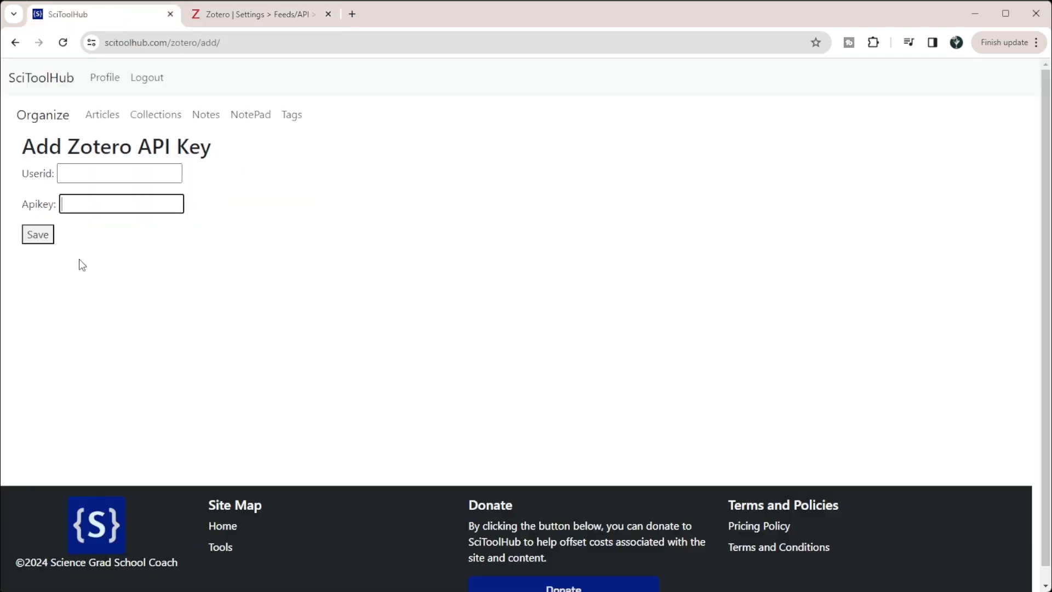
key(ctrl+v)
Step: Copy the user ID from Zotero's Feeds/API settings into SciToolHub's Userid field and save the Zotero credentials
click(114, 175)
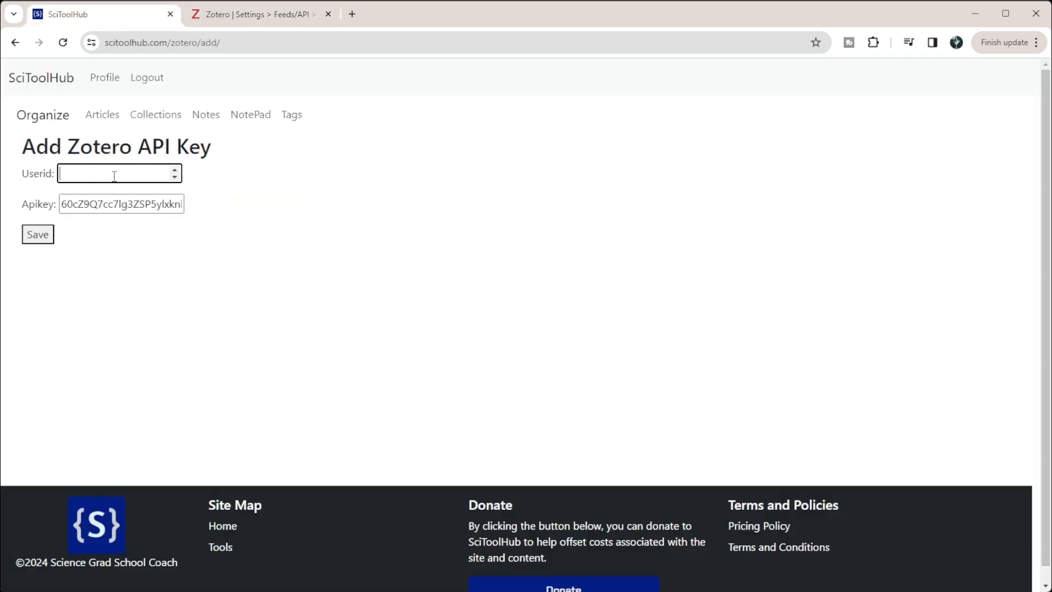
click(263, 15)
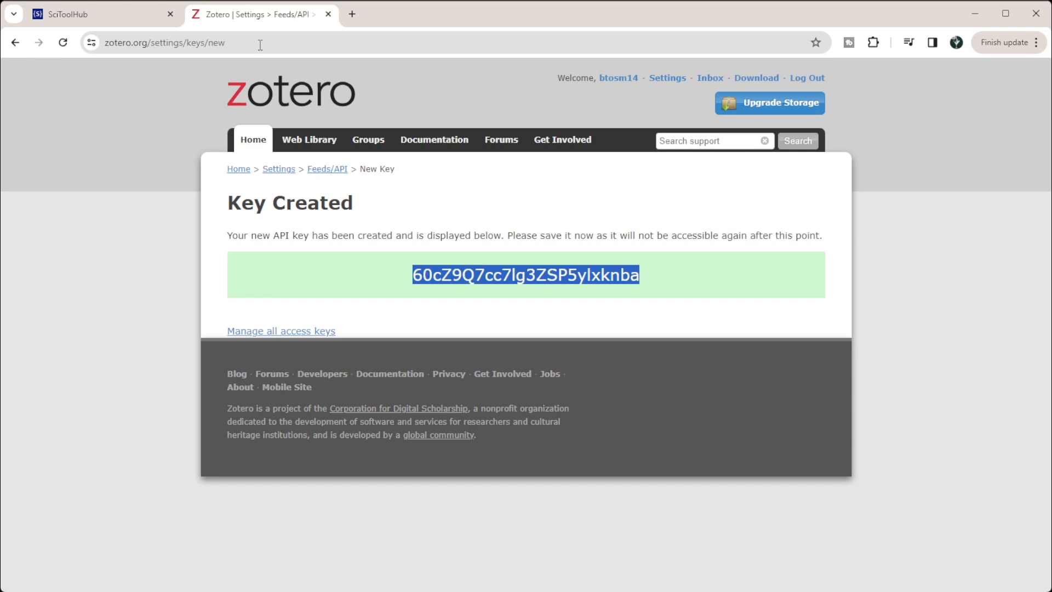
click(330, 170)
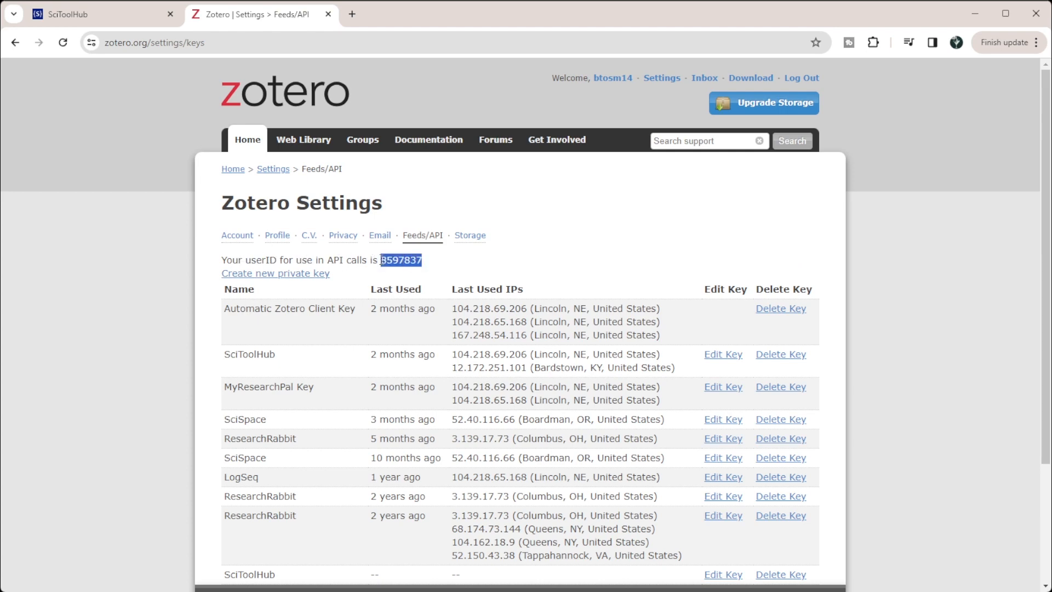
click(110, 15)
click(119, 173)
key(ctrl+v)
click(362, 177)
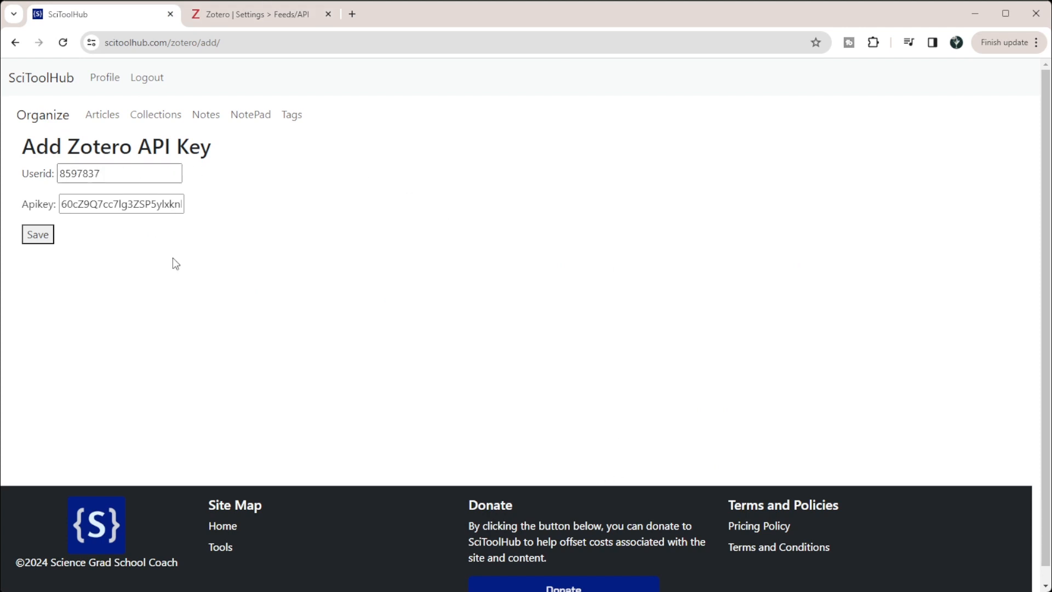
click(37, 235)
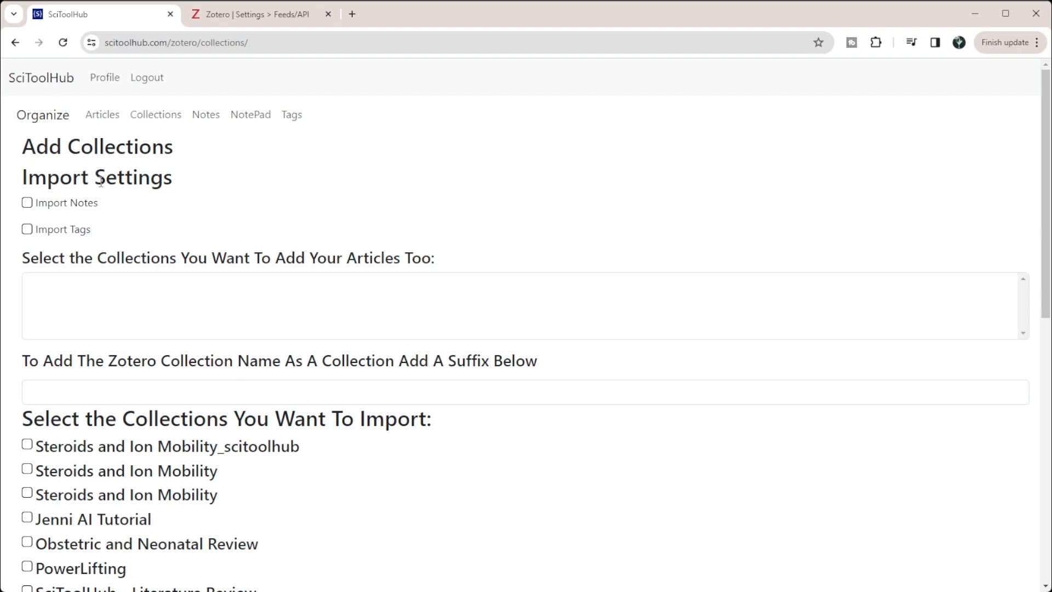
Step: Enable Import Notes and Import Tags in the import settings
drag(29, 179, 181, 179)
click(207, 201)
scroll(353, 204, down, 2)
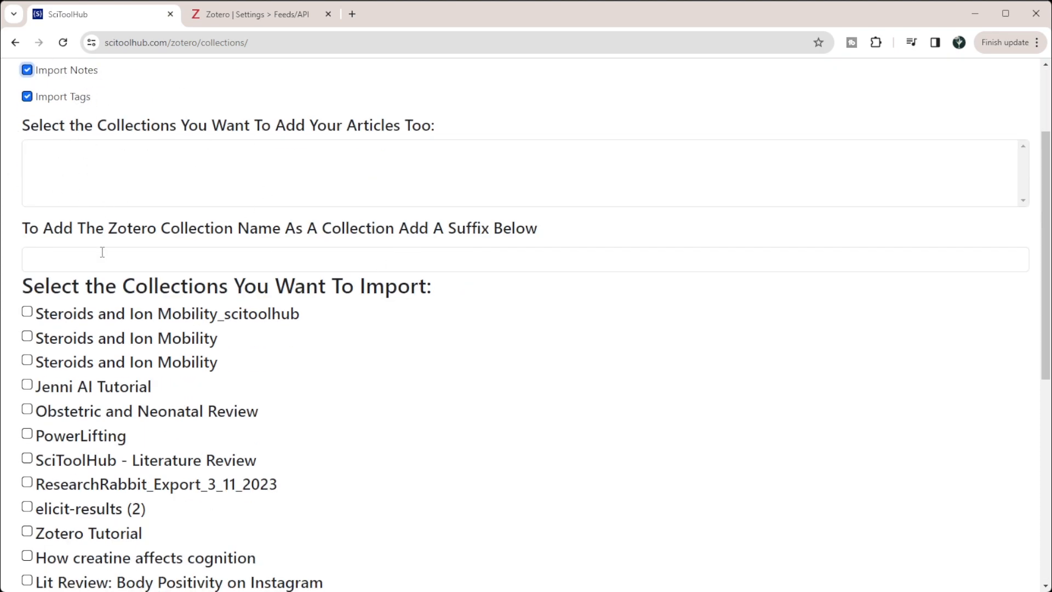
Step: Select the Jenni AI Tutorial collection and the Steroids and Ion Mobility collection directly above it for import
drag(23, 228, 548, 235)
click(548, 235)
click(49, 255)
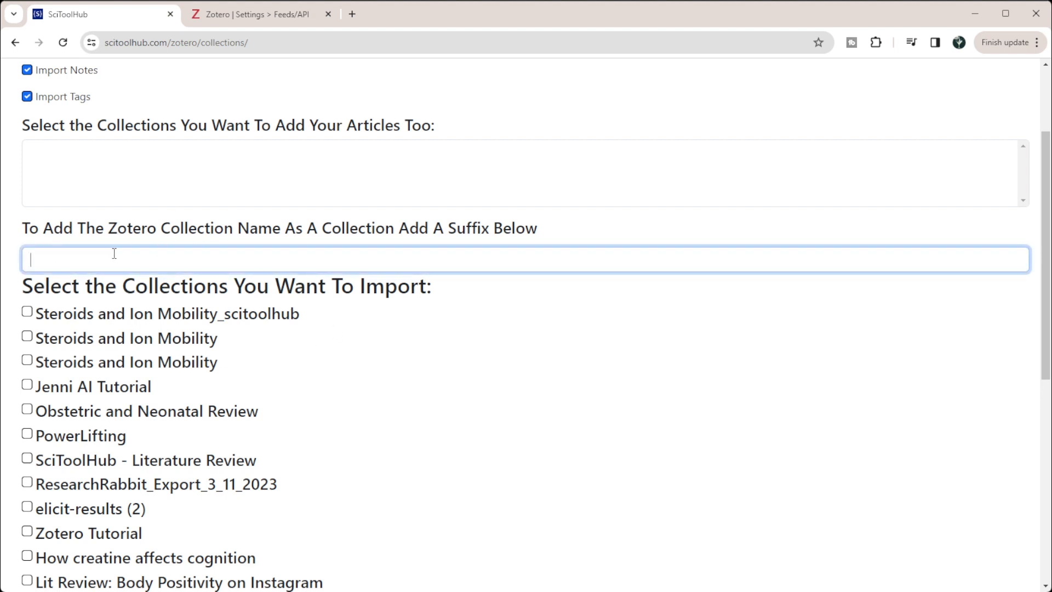
click(28, 385)
click(27, 361)
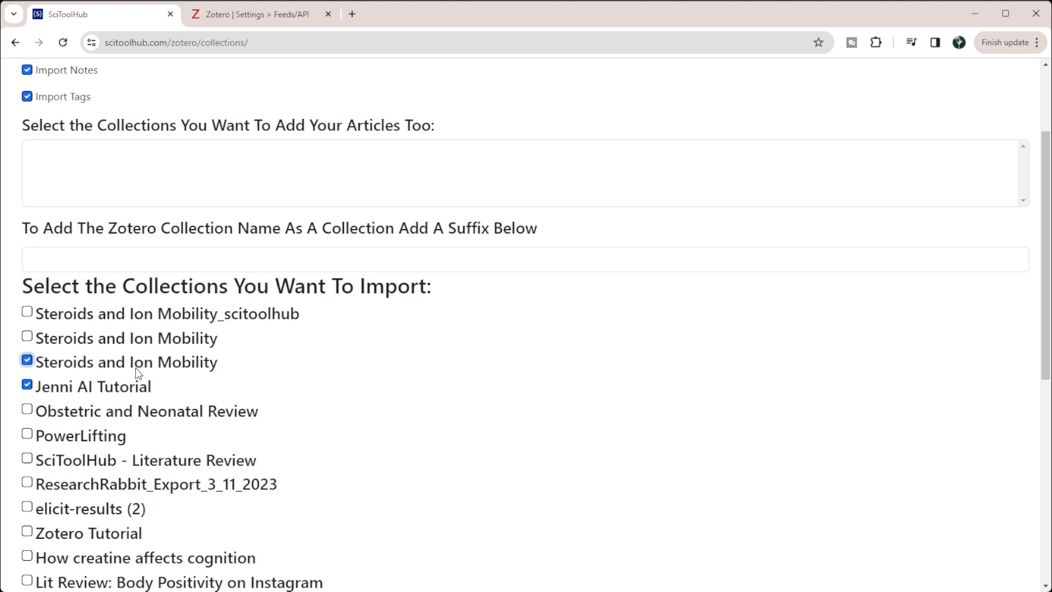
Step: Set the suffix for the Zotero collection names to _zotero
click(92, 271)
click(77, 251)
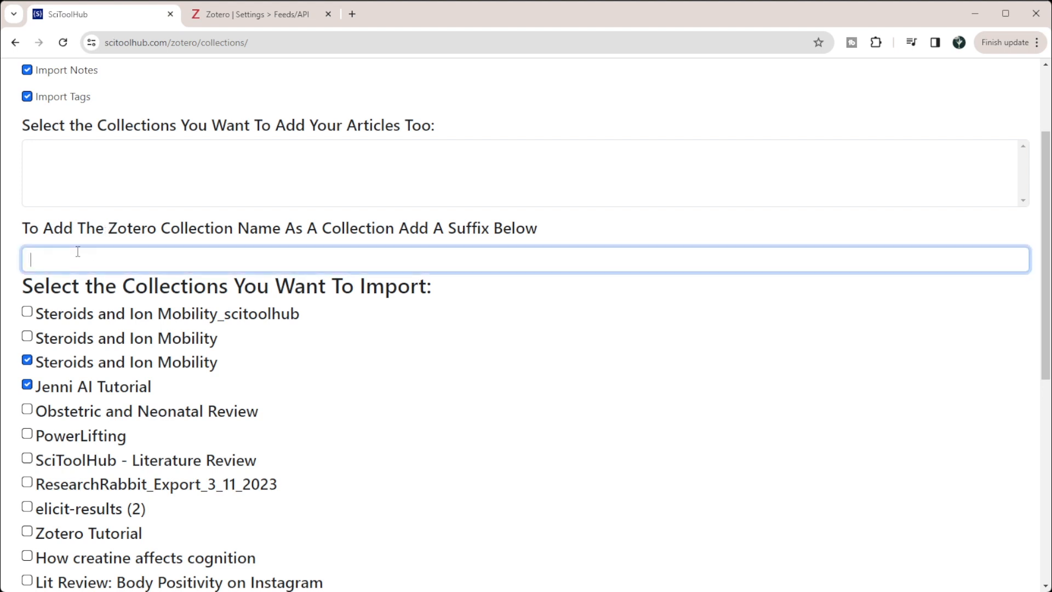
text(_zotero)
Step: Also select the Steroids and Ion Mobility collection just below Steroids and Ion Mobility_scitoolhub, and import the selected collections
click(27, 336)
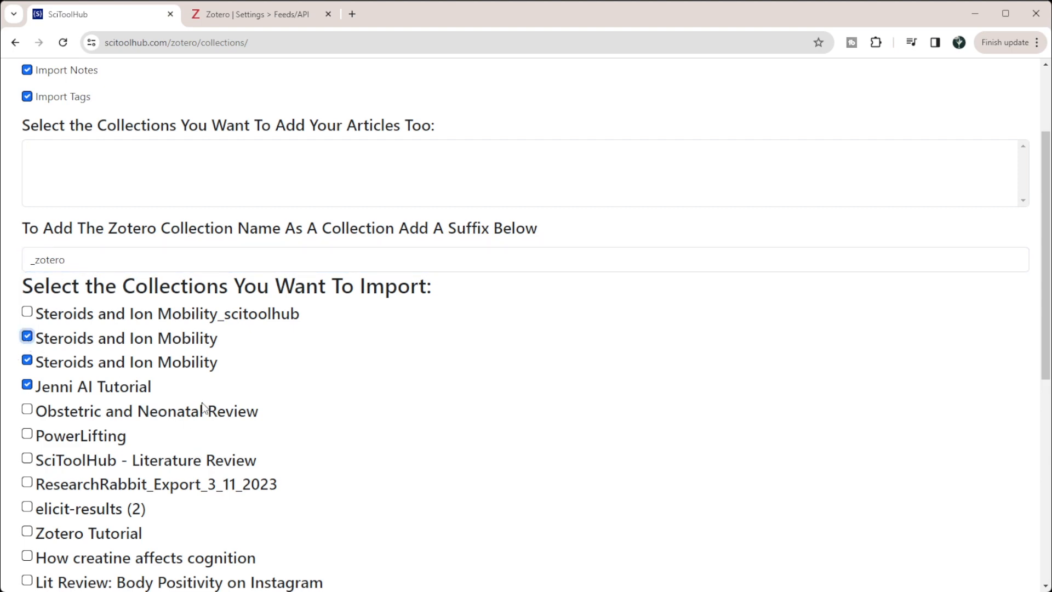
scroll(242, 315, down, 6)
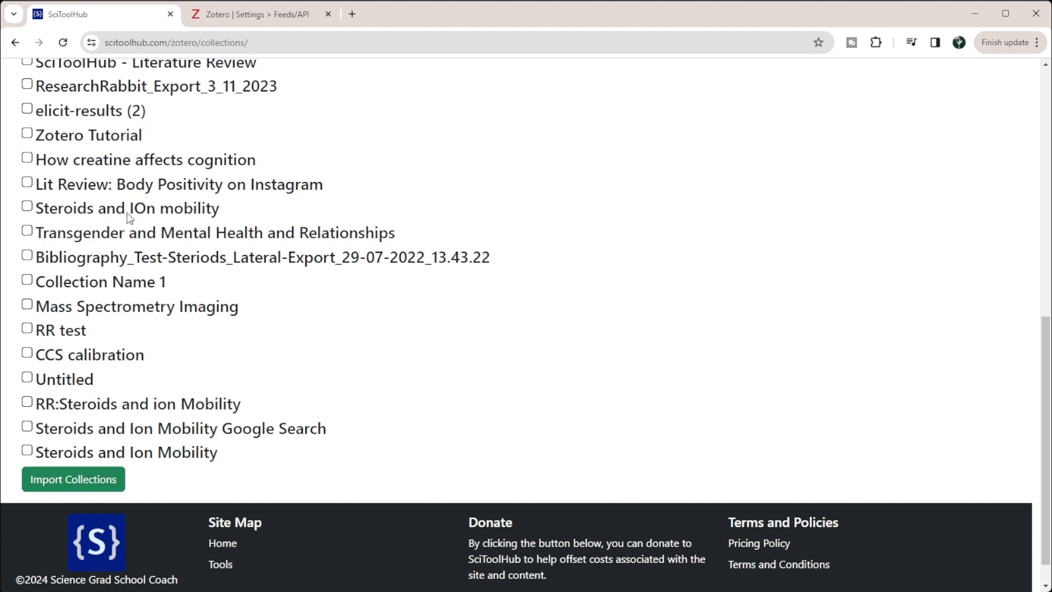
scroll(131, 213, up, 6)
scroll(131, 208, down, 5)
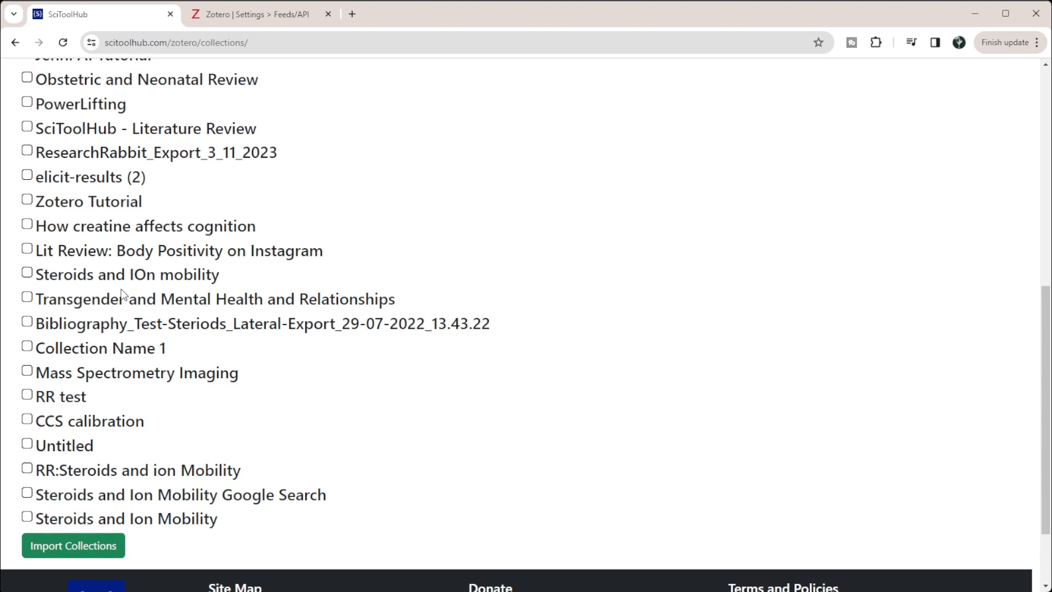
scroll(122, 294, up, 8)
scroll(123, 296, down, 10)
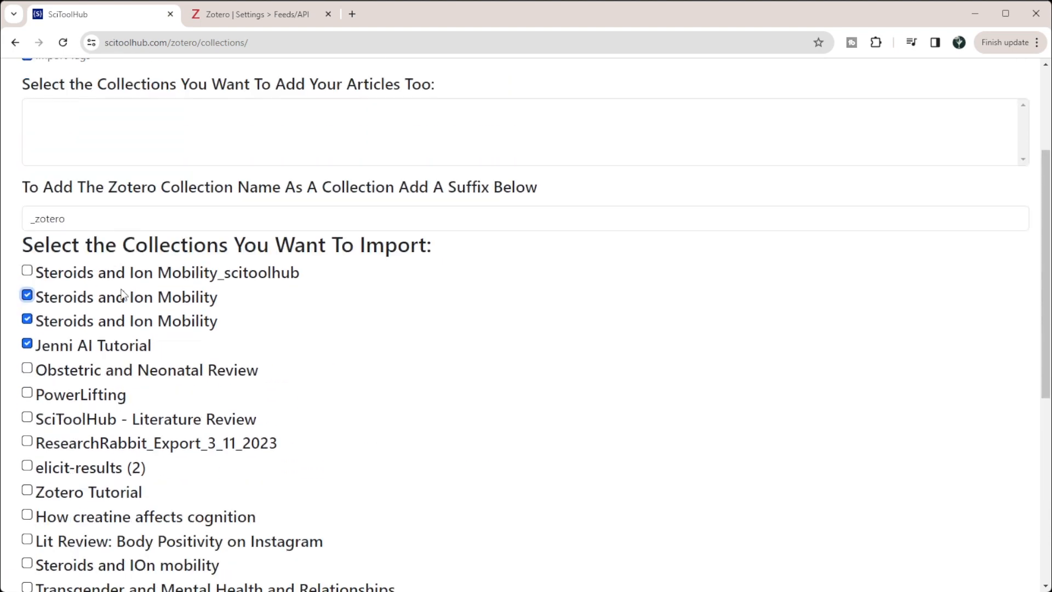
click(93, 447)
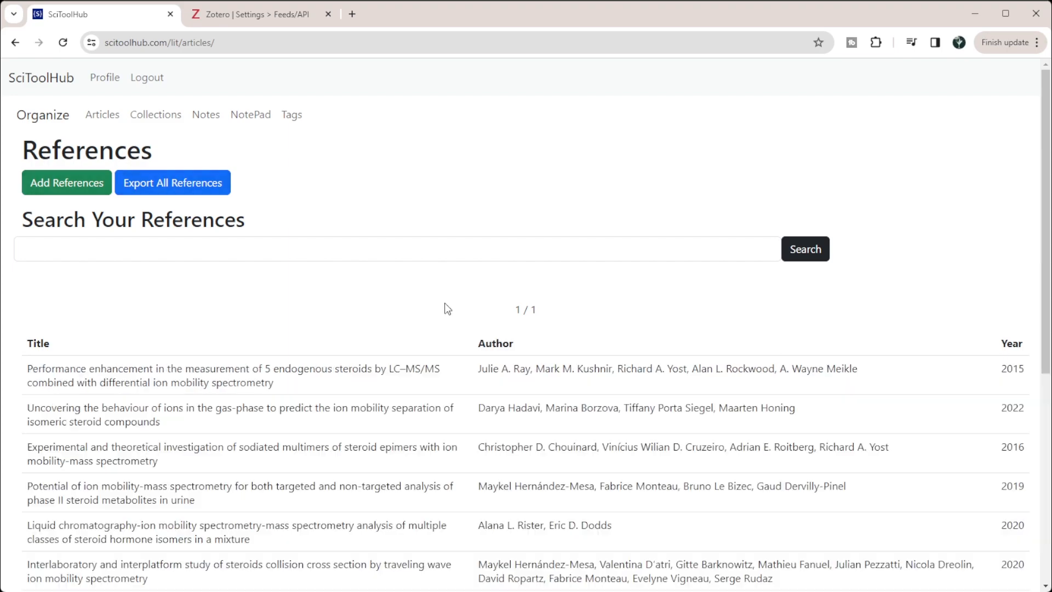
Step: Browse the imported references and open the article "Steroid analysis by ion mobility spectrometry"
scroll(444, 312, down, 7)
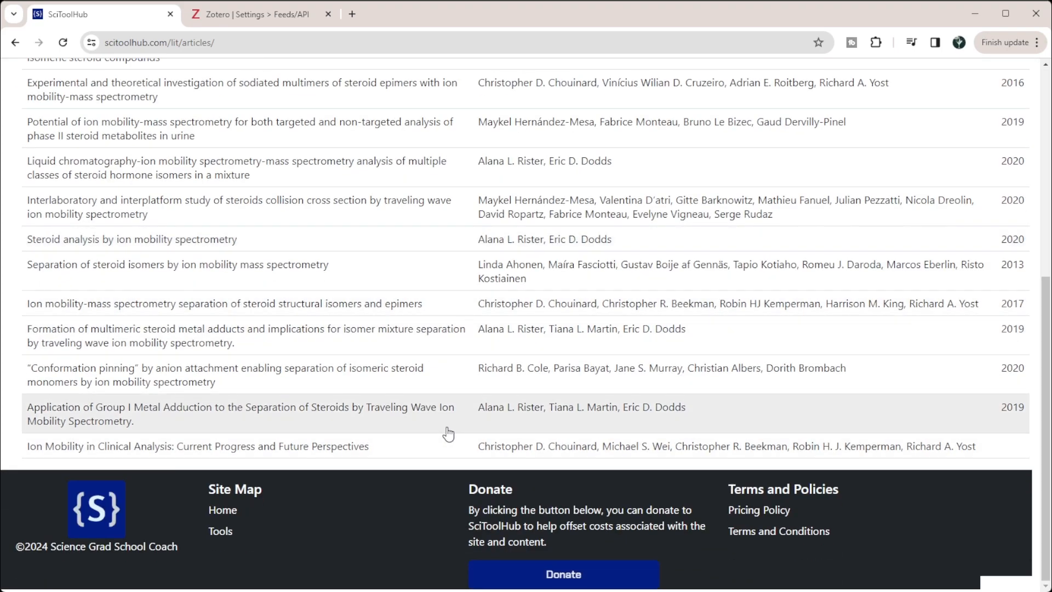
scroll(439, 456, up, 6)
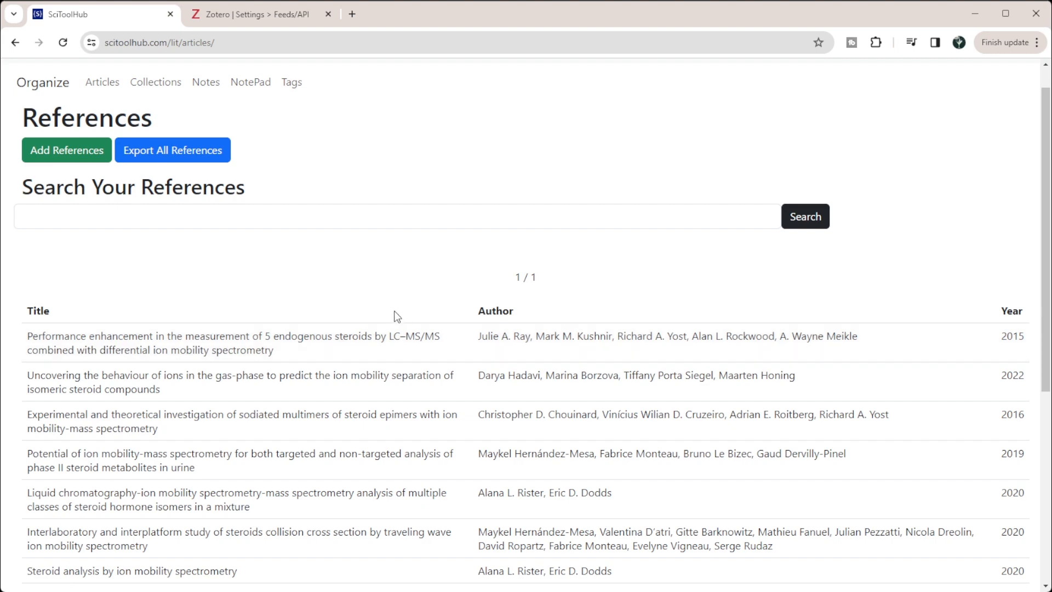
scroll(215, 430, down, 3)
click(160, 370)
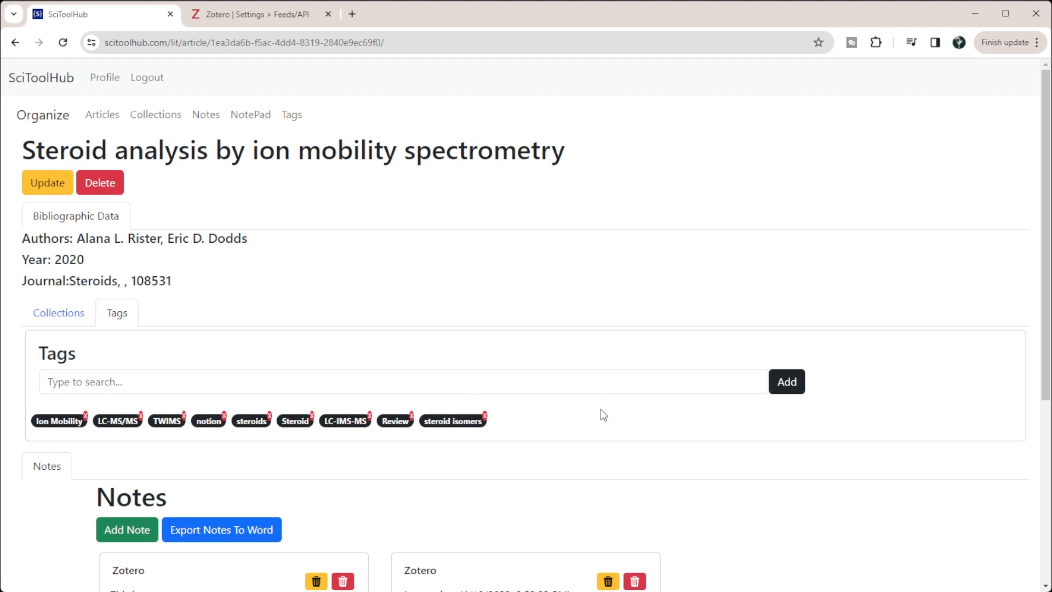
Step: Review the article's bibliographic data, tags and the notes imported from Zotero
scroll(600, 408, down, 3)
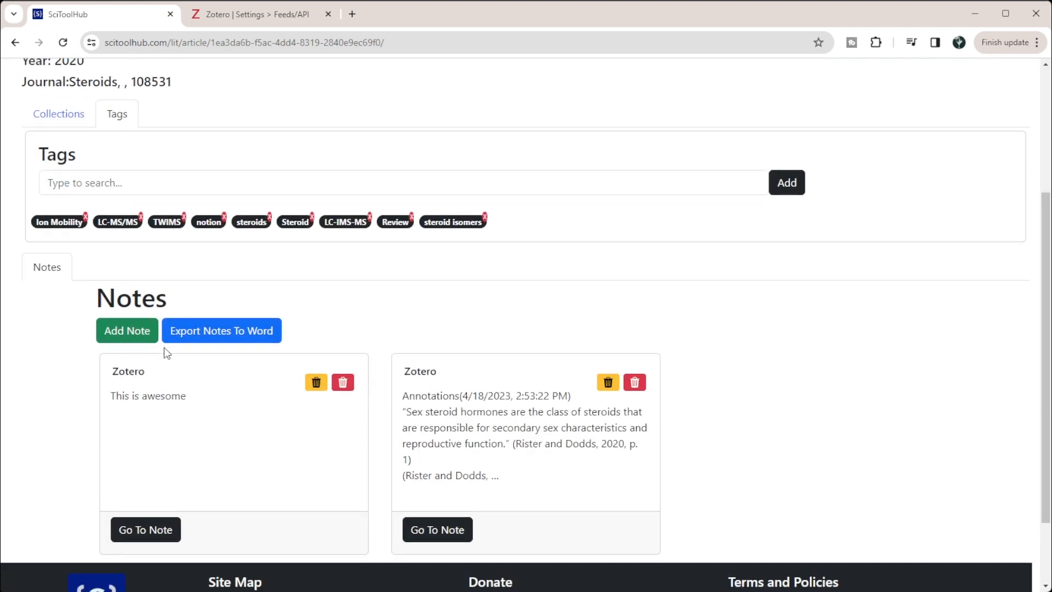
scroll(196, 418, up, 2)
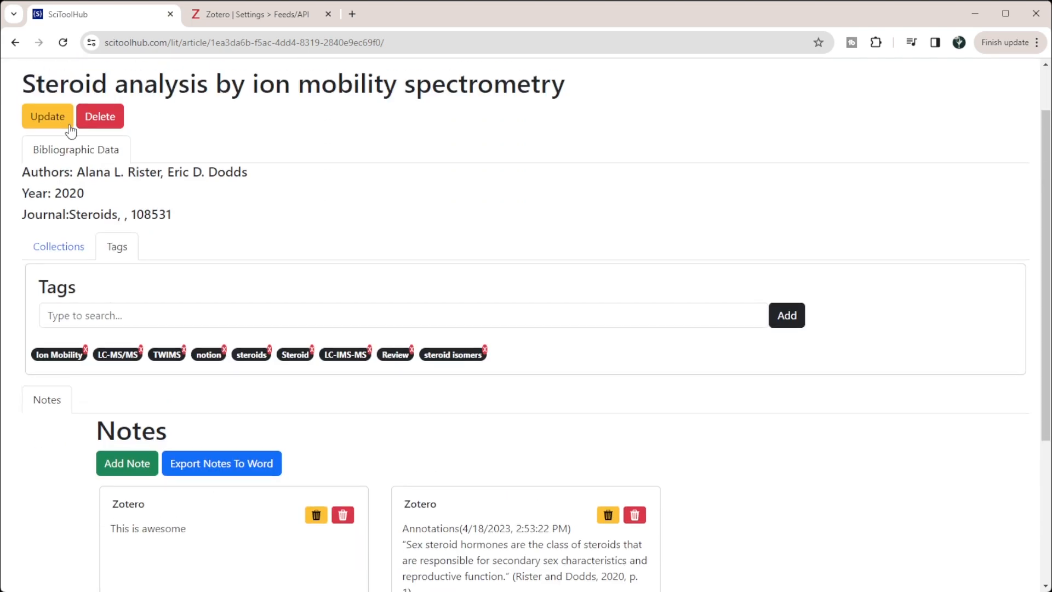
scroll(128, 309, down, 3)
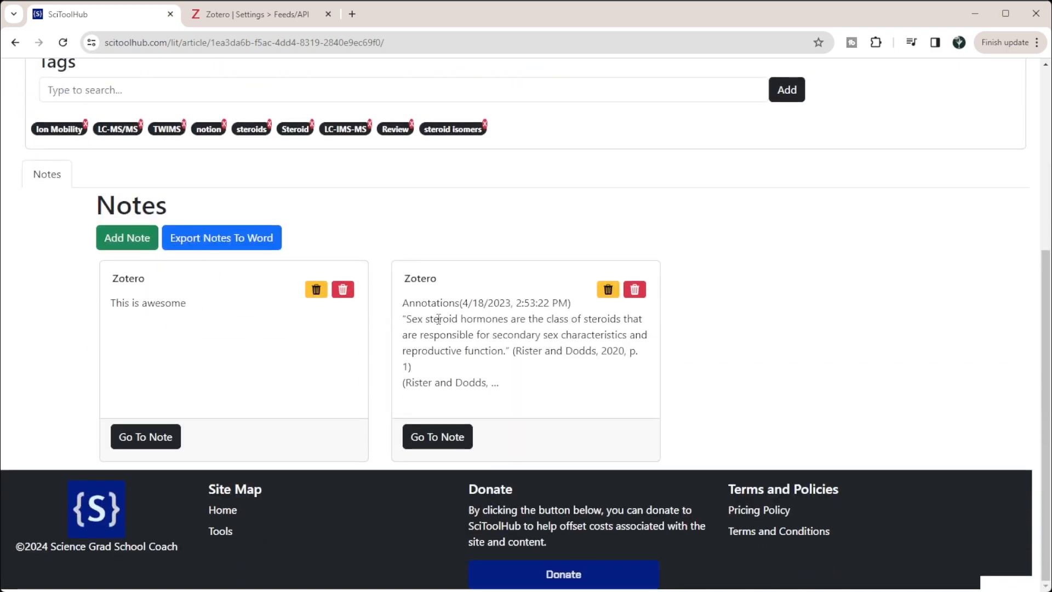
drag(409, 303, 542, 303)
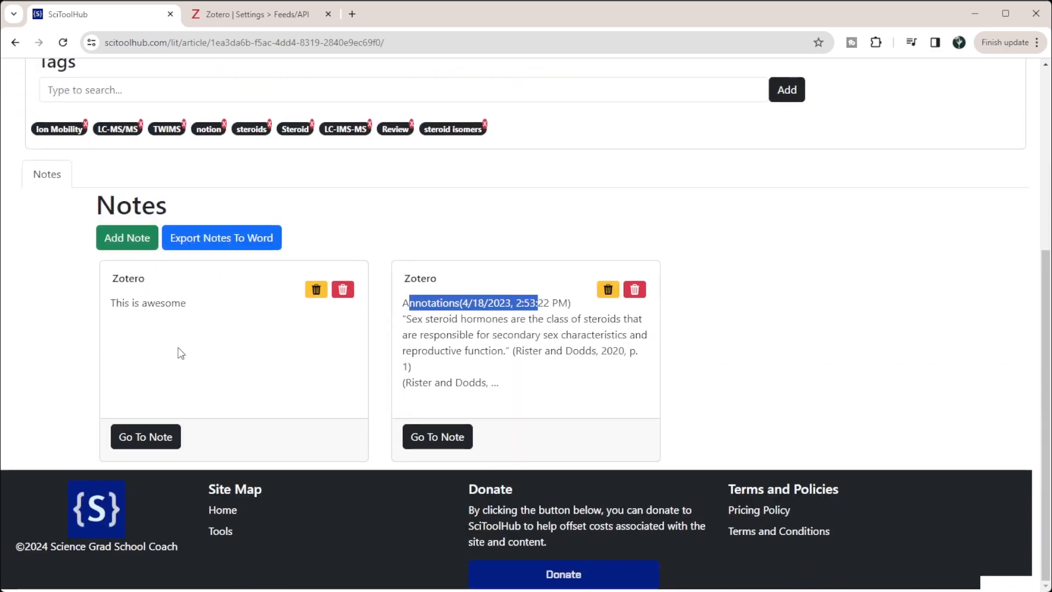
drag(129, 305, 166, 305)
click(154, 356)
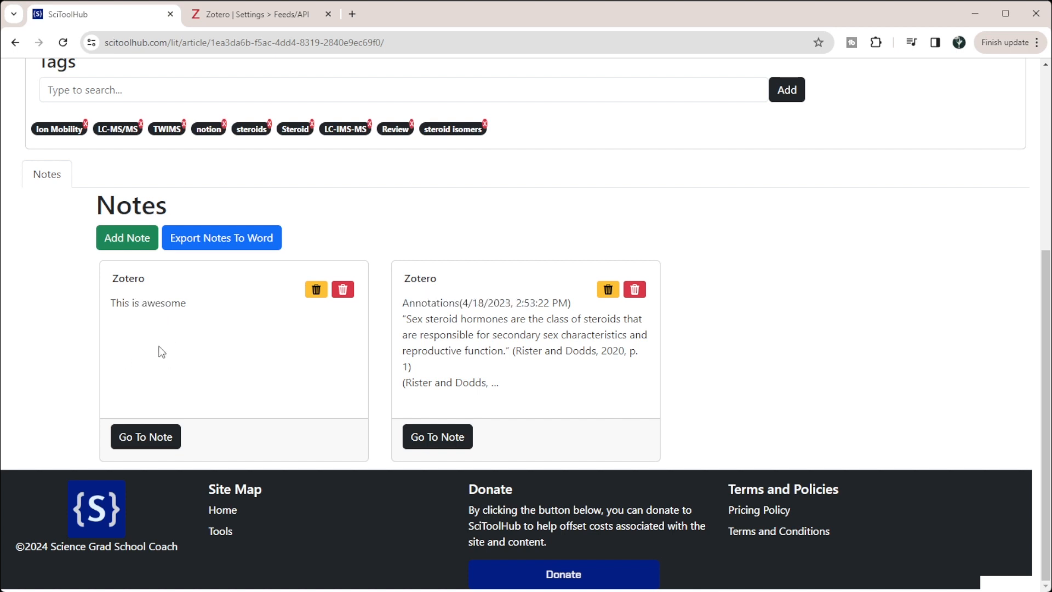
Step: Check the article's tags and imported notes again, and display the collections the article belongs to
scroll(367, 239, up, 5)
scroll(350, 376, down, 1)
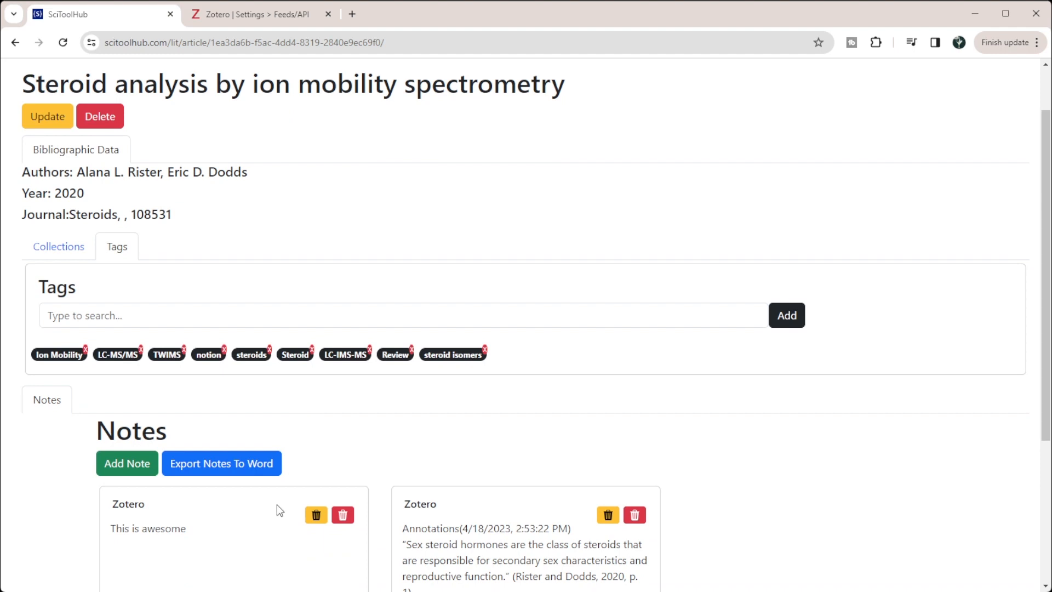
scroll(280, 507, down, 2)
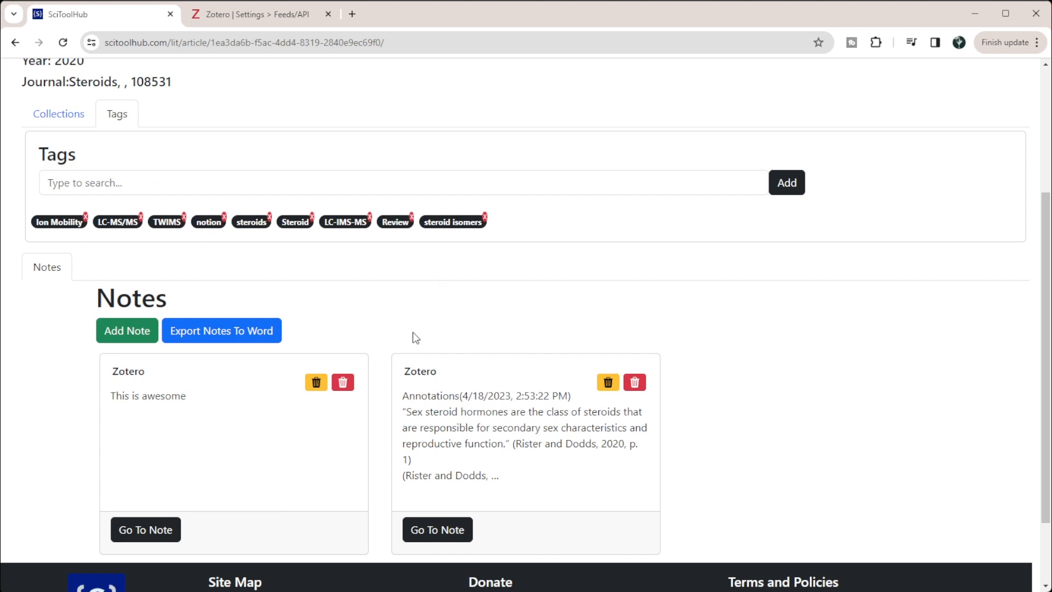
scroll(411, 325, up, 4)
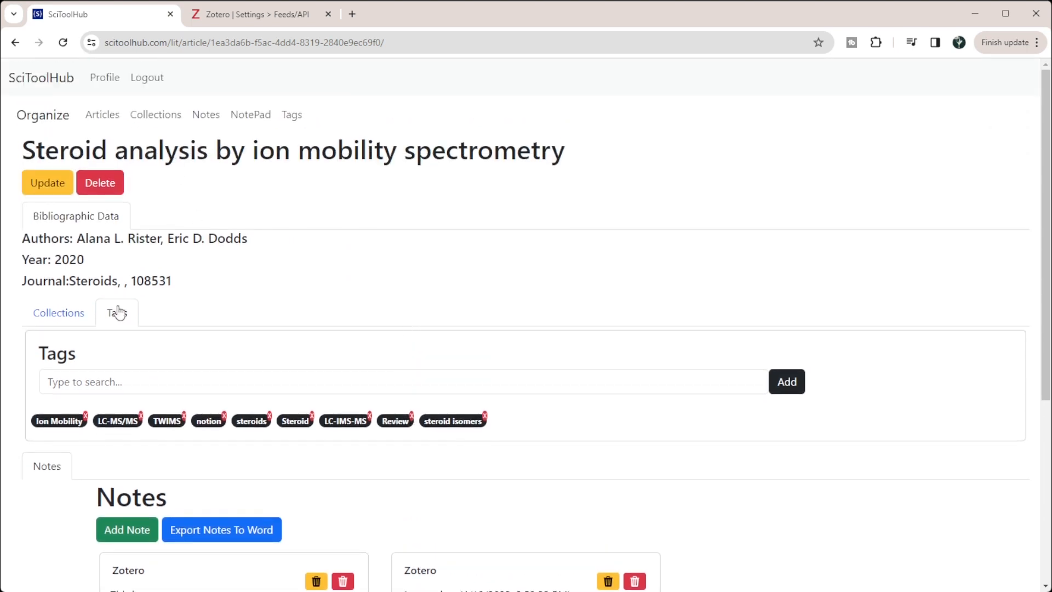
click(61, 313)
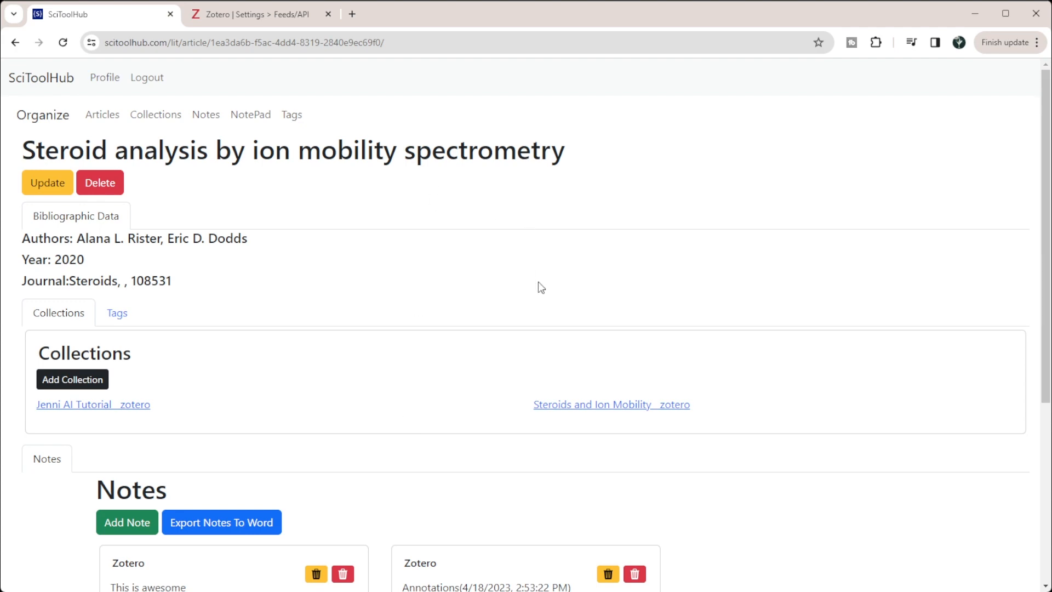
Step: Open the article's Steroids and Ion Mobility__zotero collection and look through its list of articles
click(570, 406)
scroll(160, 186, down, 3)
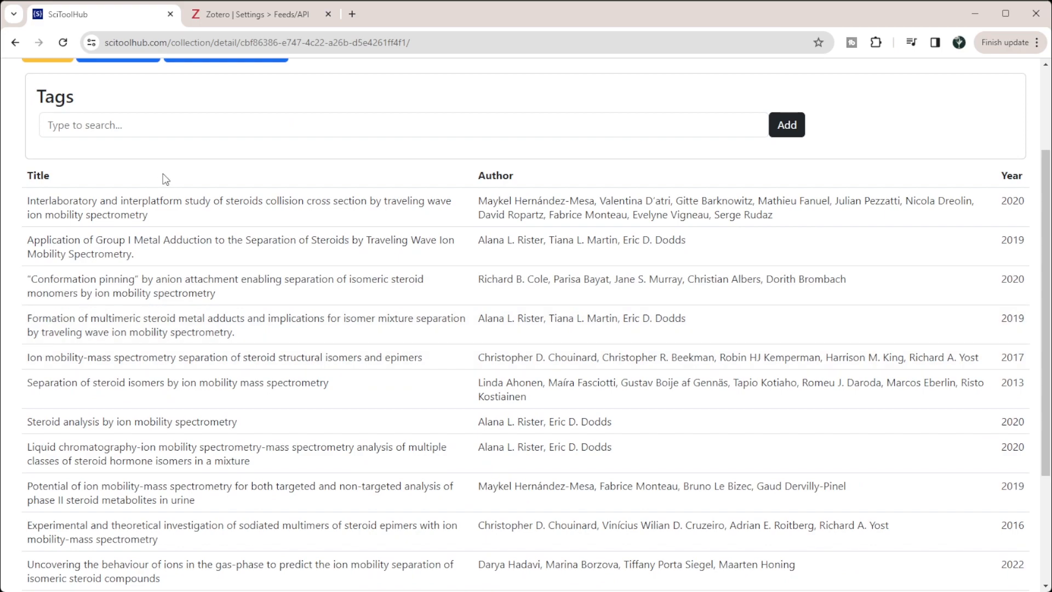
scroll(161, 186, down, 3)
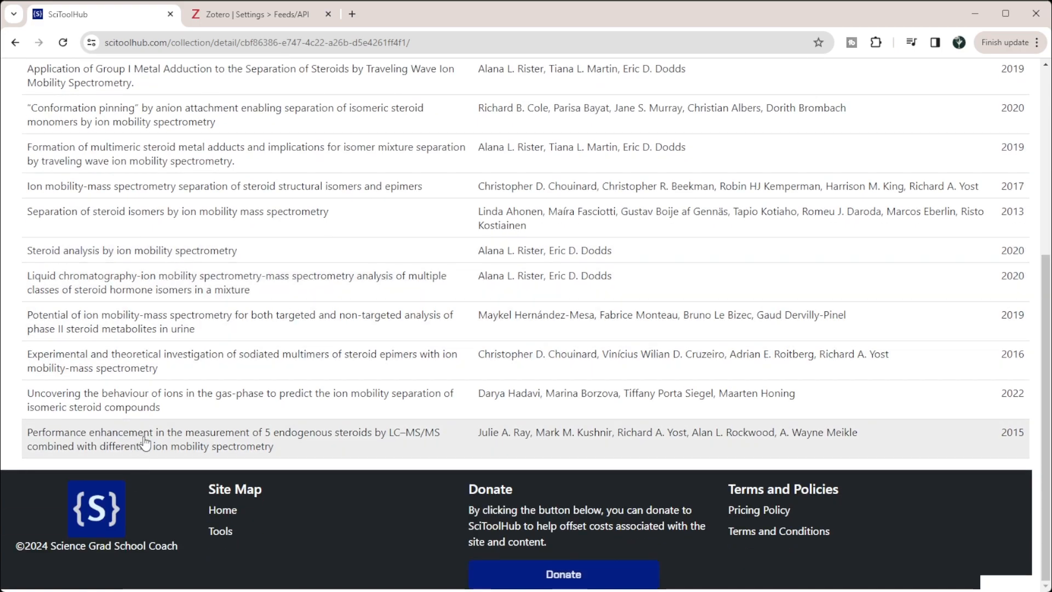
scroll(151, 429, up, 5)
scroll(151, 429, up, 1)
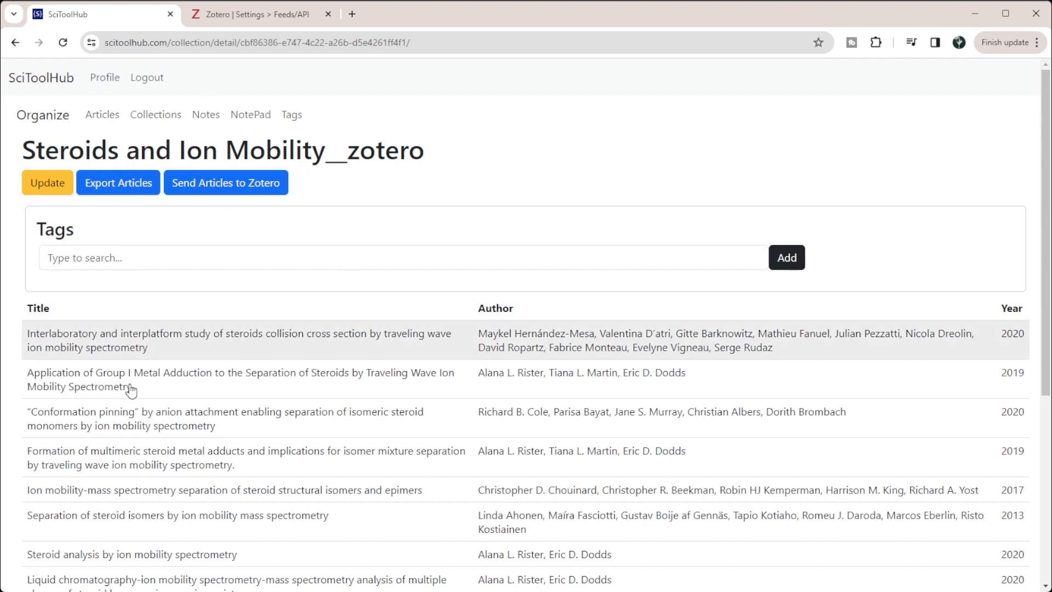
Step: Return to the full list of references and look through the imported articles
click(103, 114)
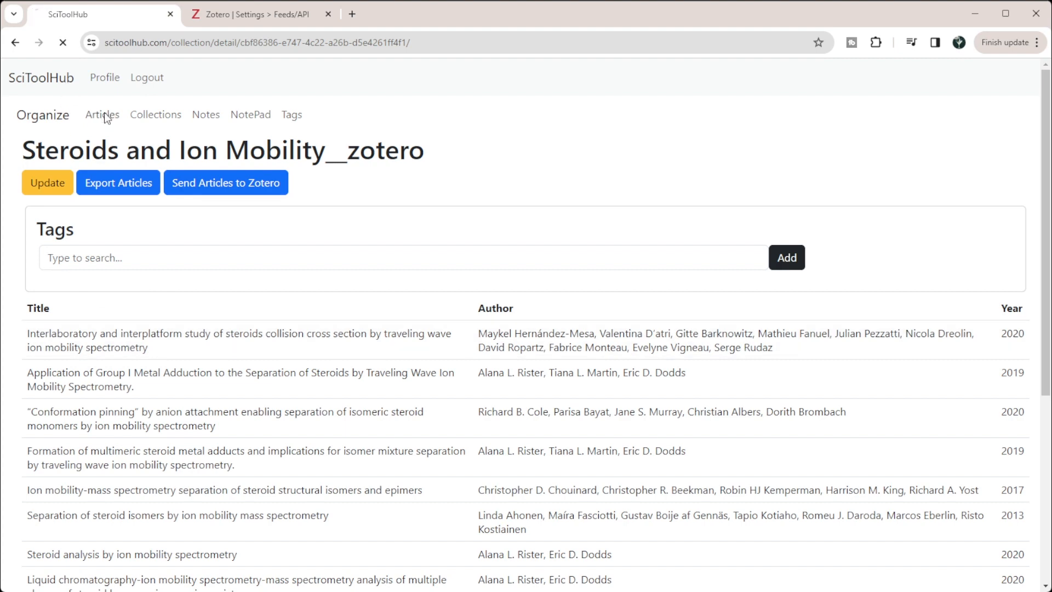
scroll(197, 238, down, 3)
scroll(194, 297, up, 3)
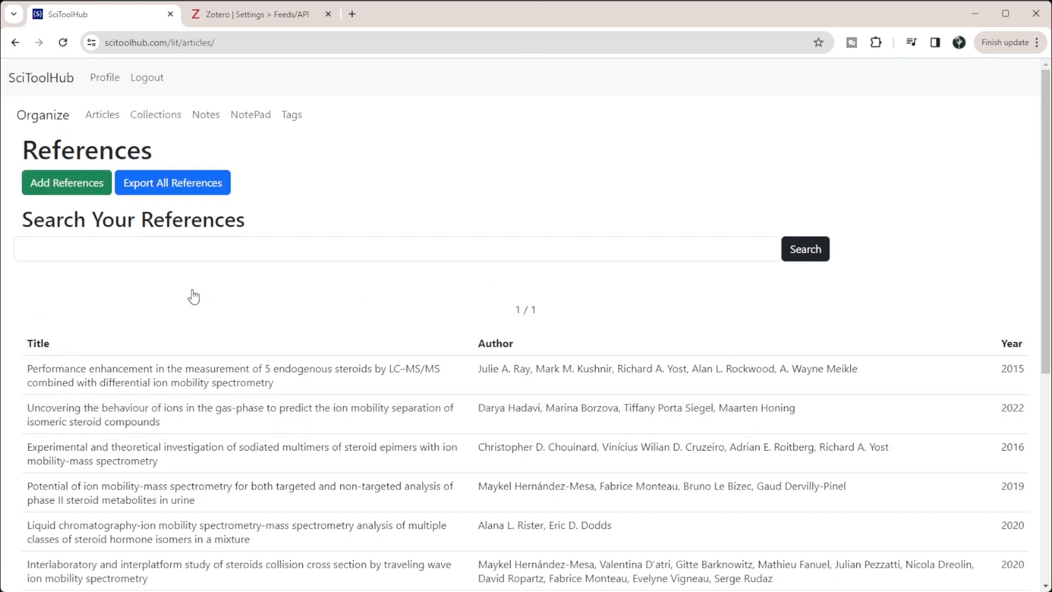